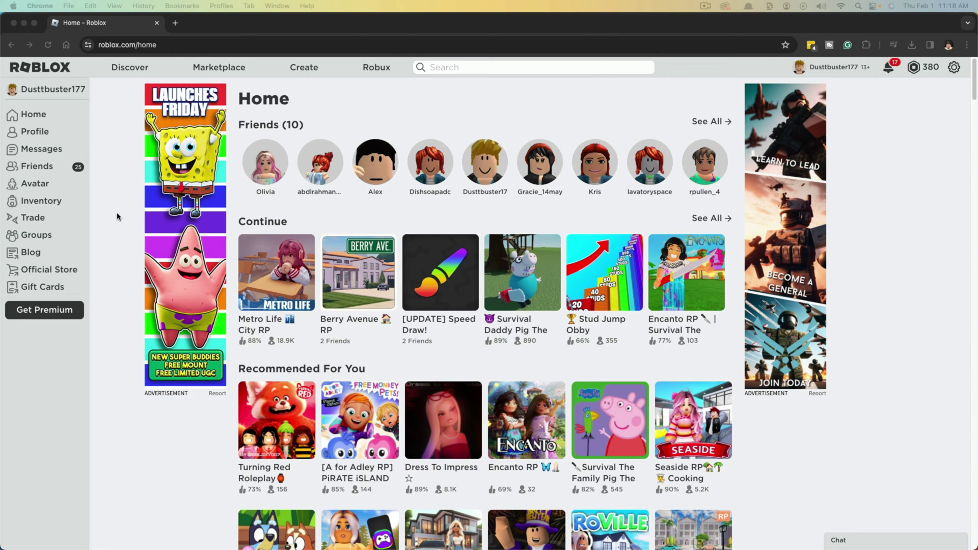
- Open account Settings from the gear menu and show the Security section
left_click(954, 70)
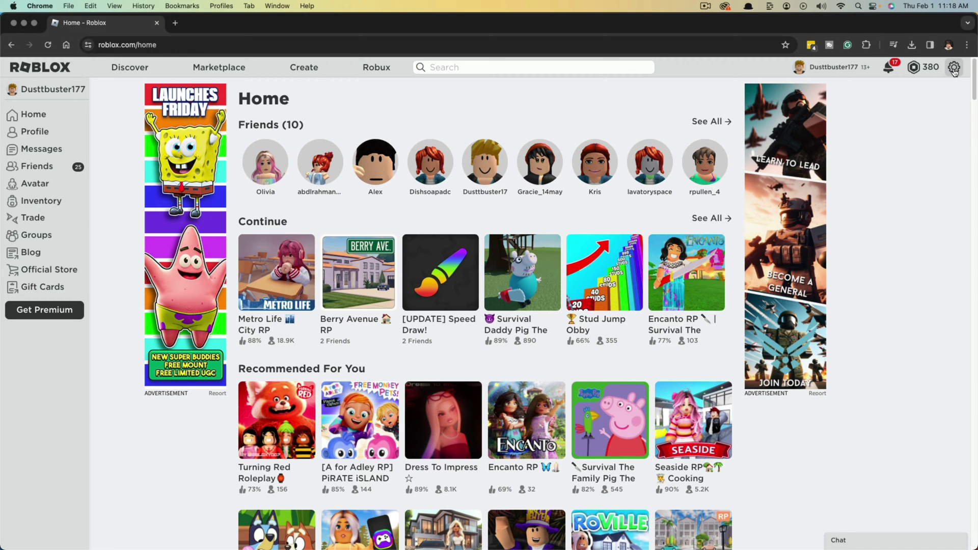
left_click(954, 71)
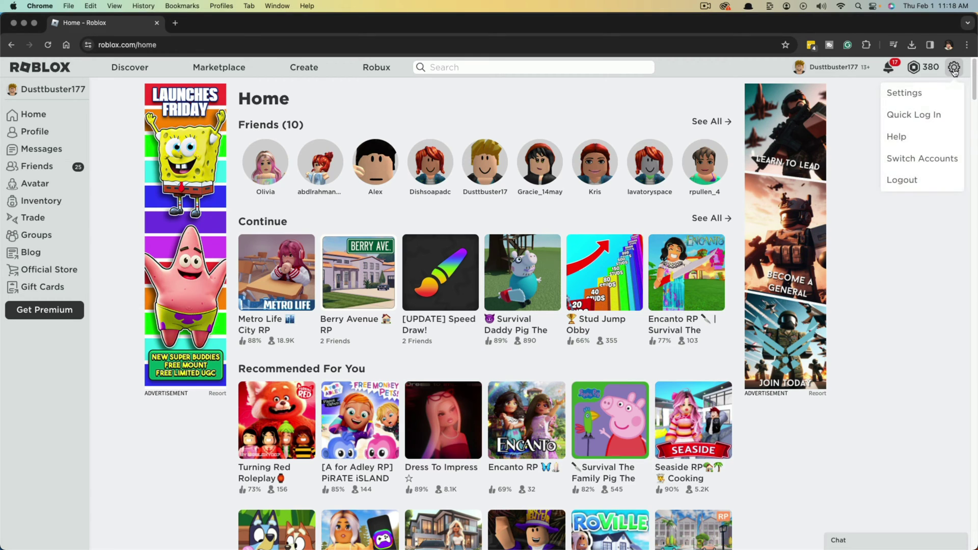
left_click(906, 93)
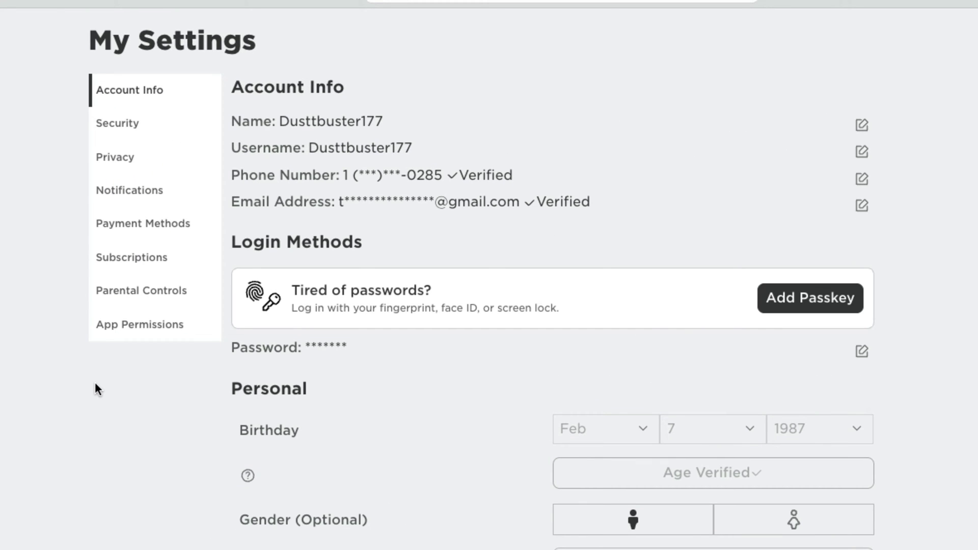
left_click(134, 132)
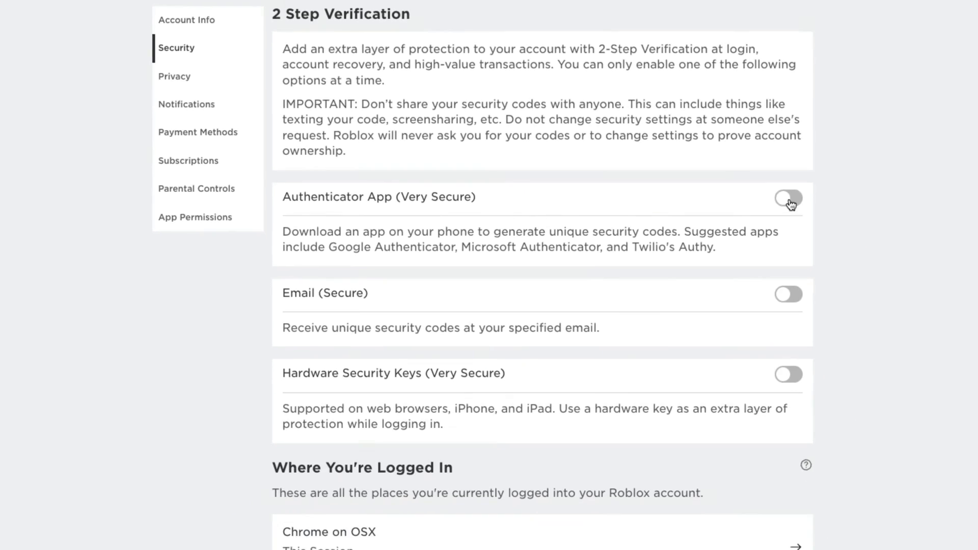
left_click(785, 190)
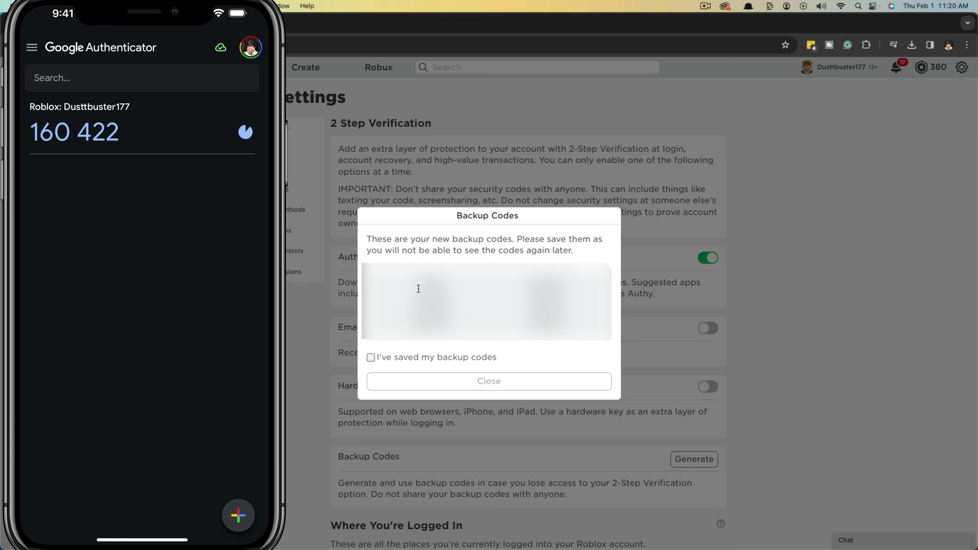
- Confirm the backup codes are saved and dismiss the backup codes notice
left_click(371, 359)
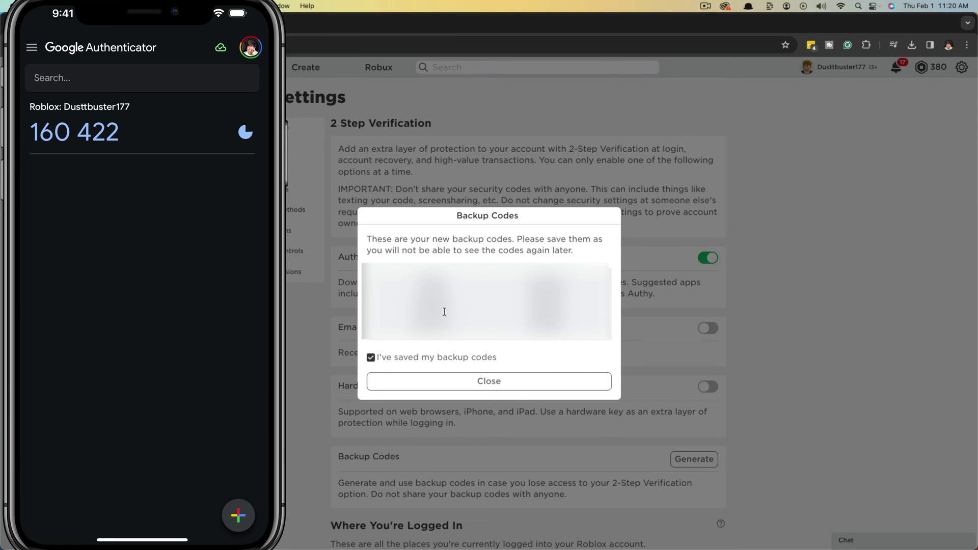
left_click(436, 381)
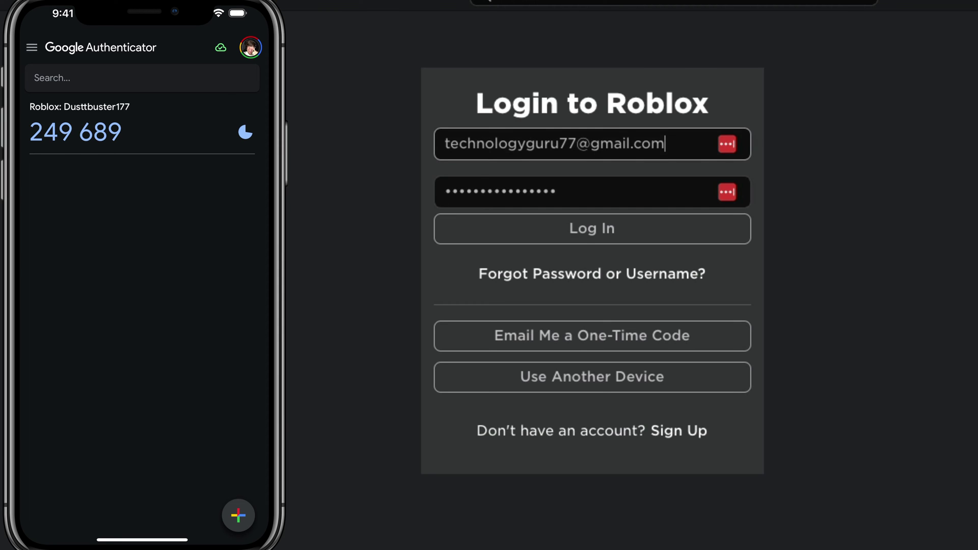
- Submit the pre-filled credentials on the Login to Roblox page
left_click(565, 232)
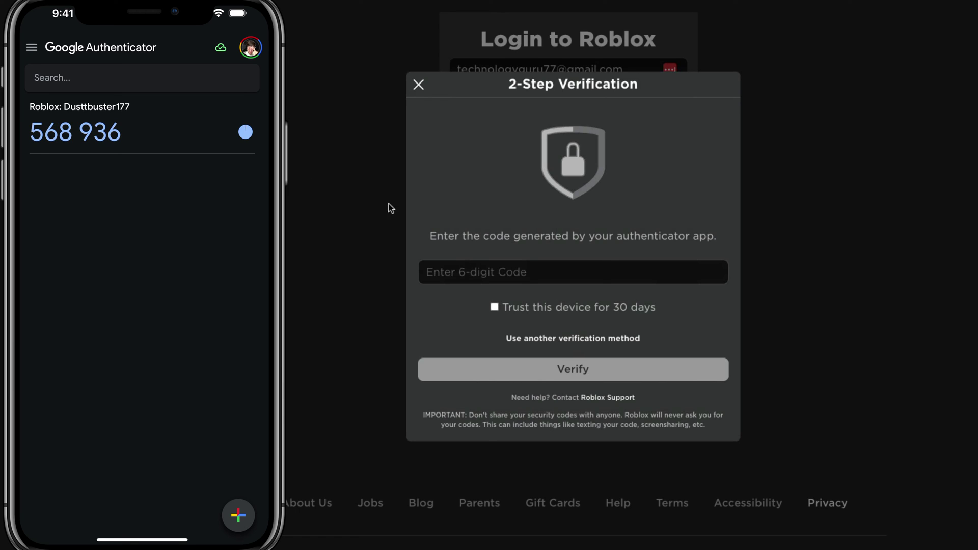
- Enter the Google Authenticator code, trust this device for 30 days, and verify
left_click(460, 271)
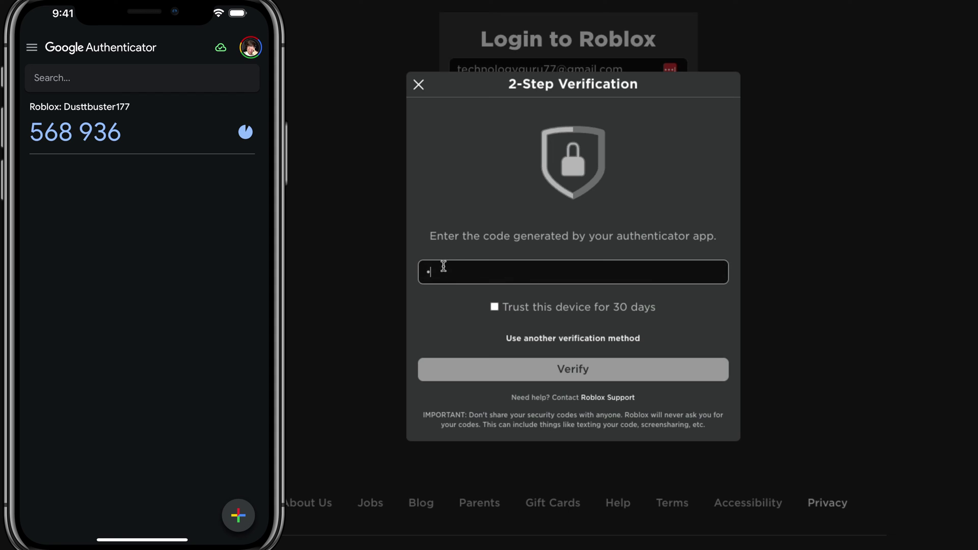
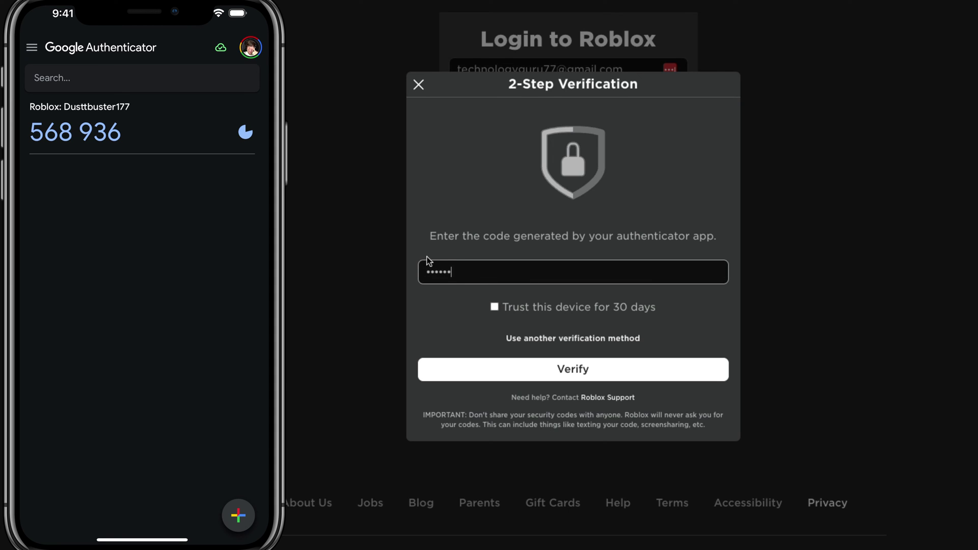
left_click(495, 306)
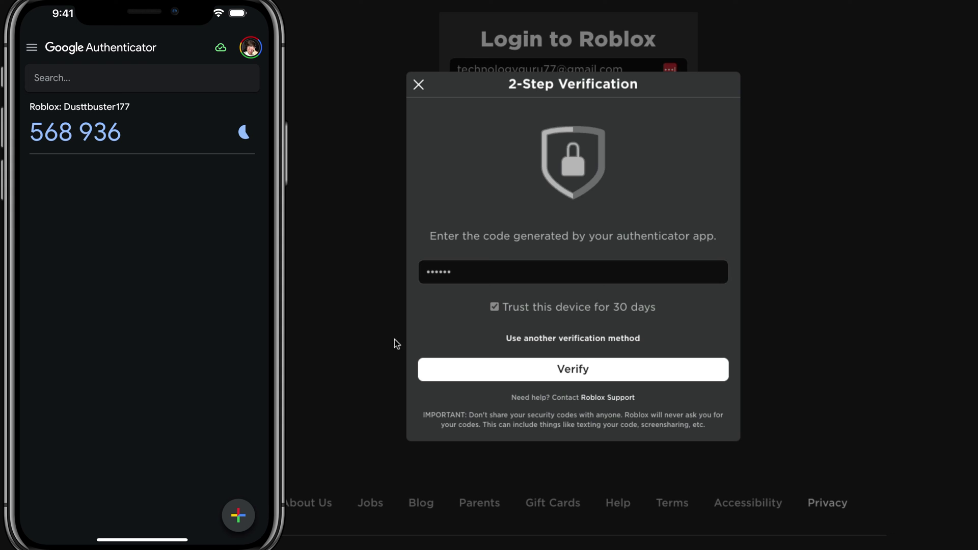
left_click(489, 369)
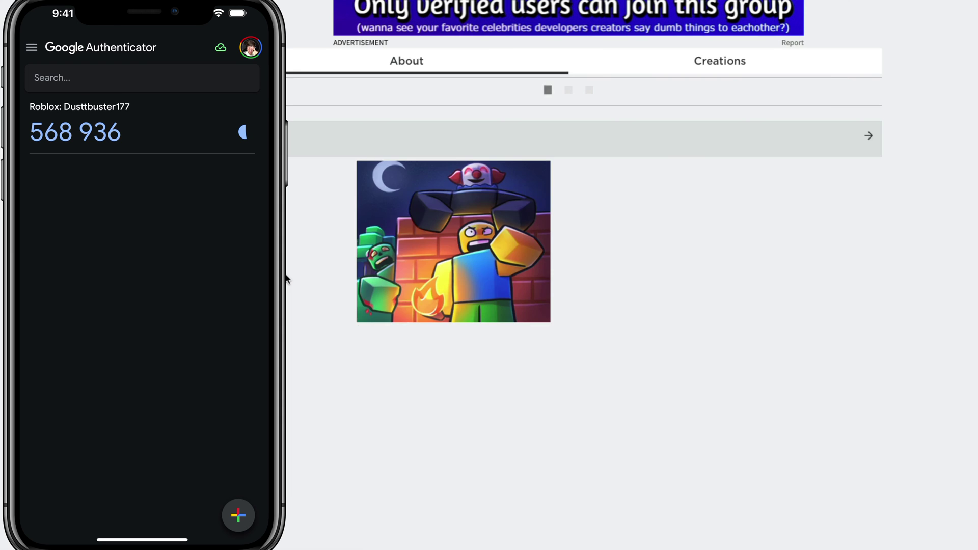